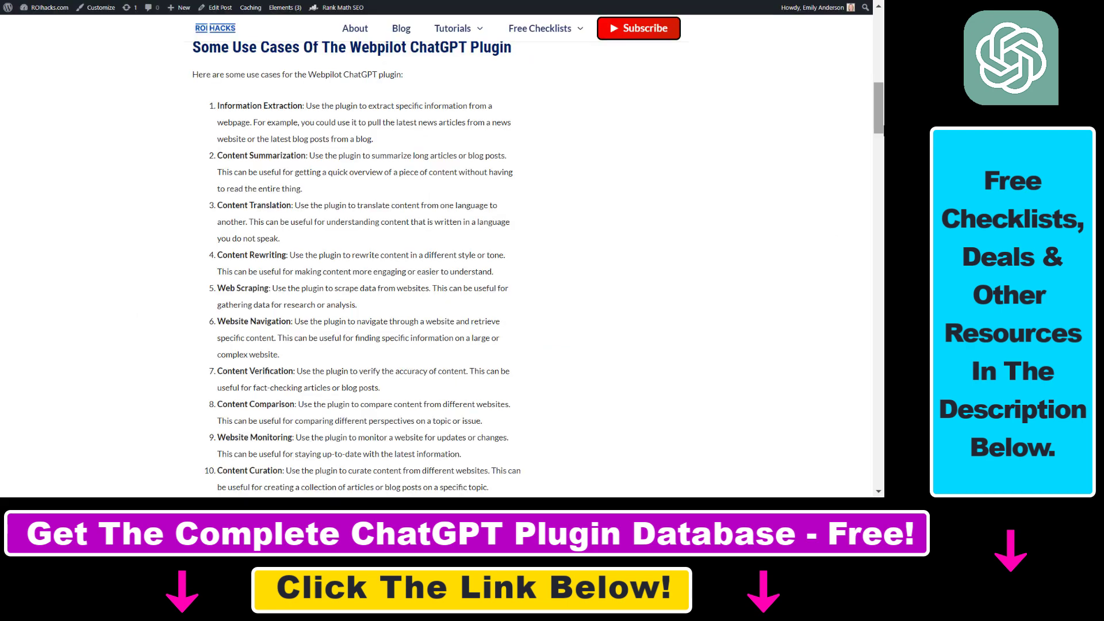
- Enable WebPilot in the GPT-4 plugin list and bring up the ROIhacks WebPilot tutorial article
{"action": "left_click_drag", "start_coordinate": [878, 109], "coordinate": [882, 59]}
- Highlight the use cases: Information Extraction, Content Summarization, Translation, Rewriting and Web Scraping
{"action": "scroll", "coordinate": [305, 146], "scroll_direction": "down", "scroll_amount": 10}
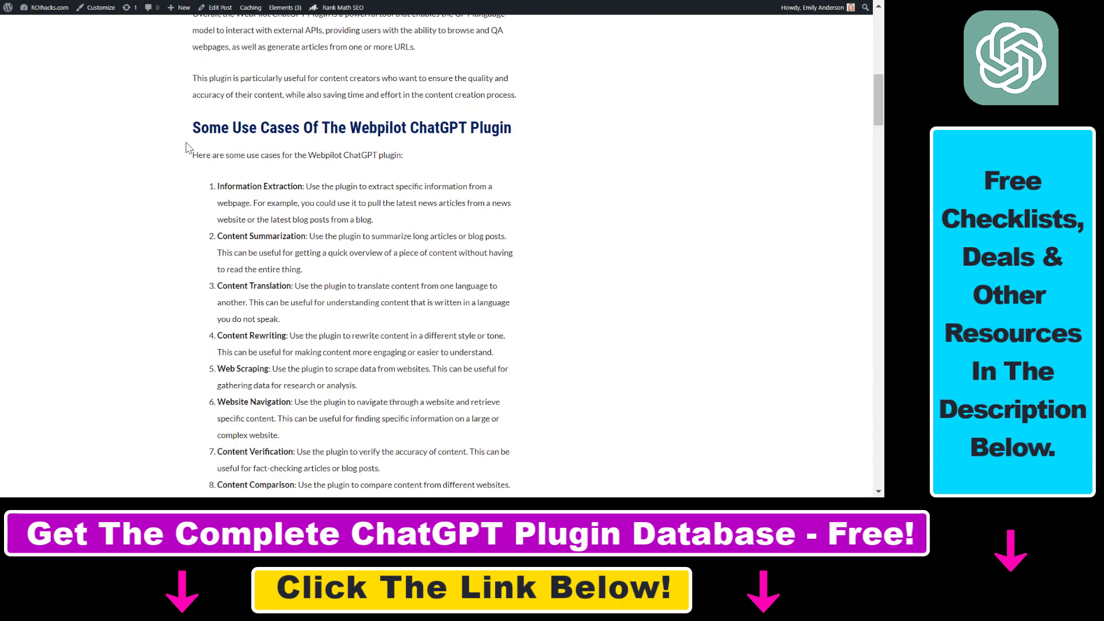
{"action": "left_click_drag", "start_coordinate": [187, 151], "coordinate": [383, 161]}
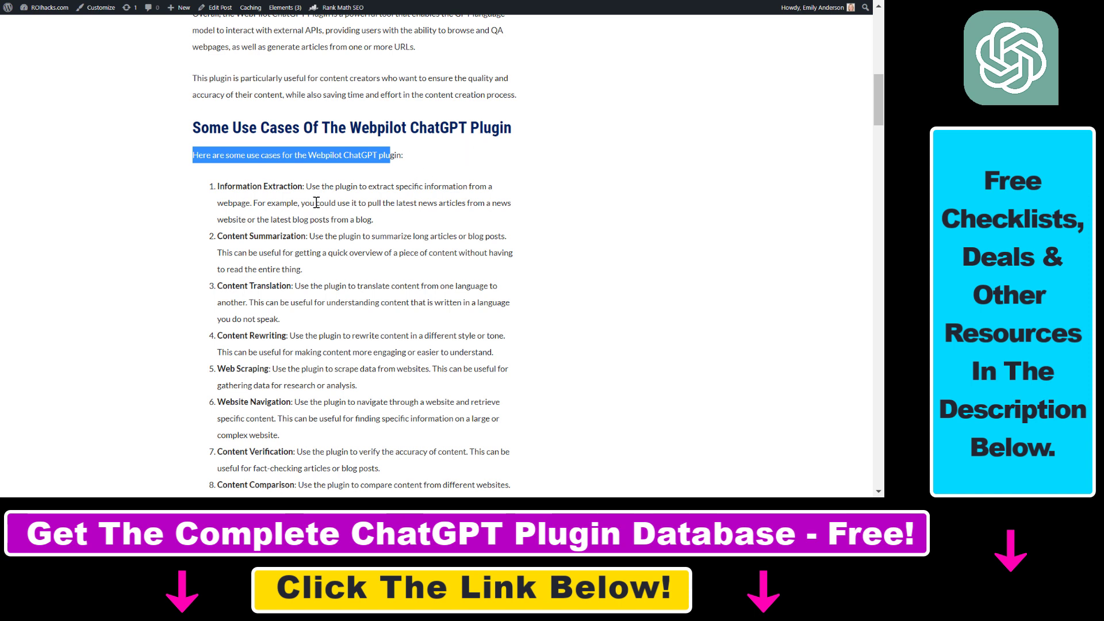
{"action": "left_click_drag", "start_coordinate": [224, 203], "coordinate": [413, 189]}
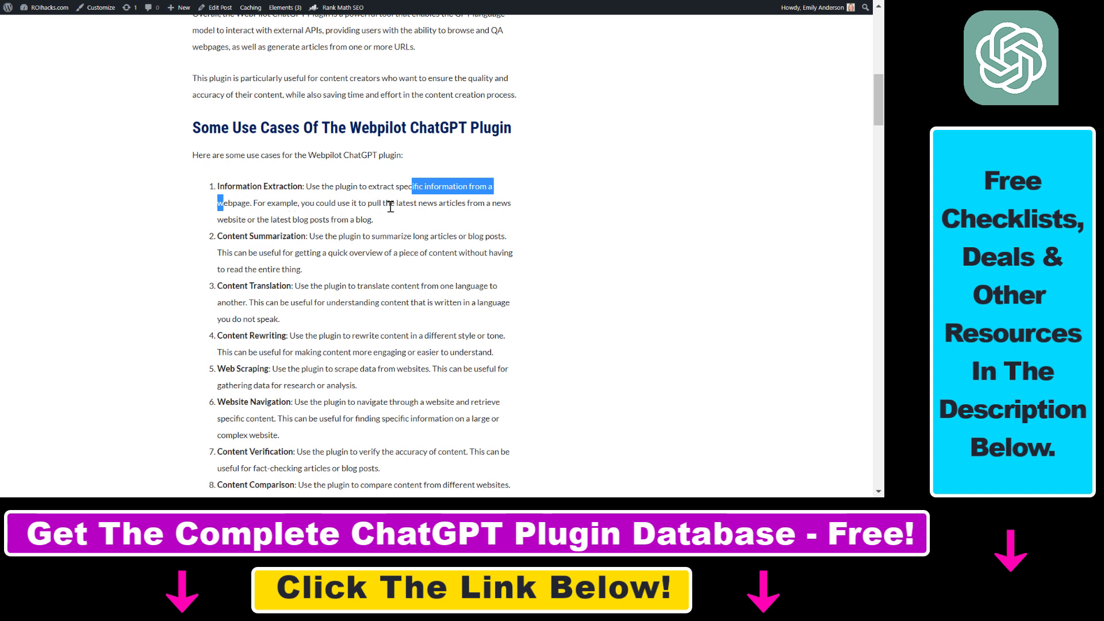
{"action": "left_click_drag", "start_coordinate": [223, 219], "coordinate": [287, 220]}
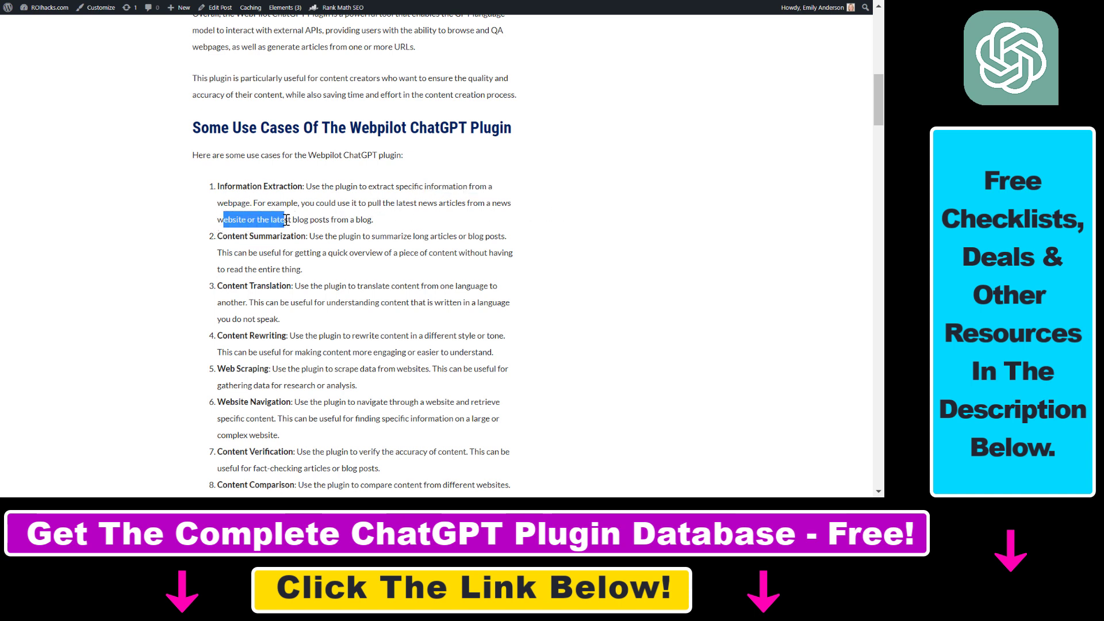
{"action": "left_click_drag", "start_coordinate": [223, 236], "coordinate": [316, 232]}
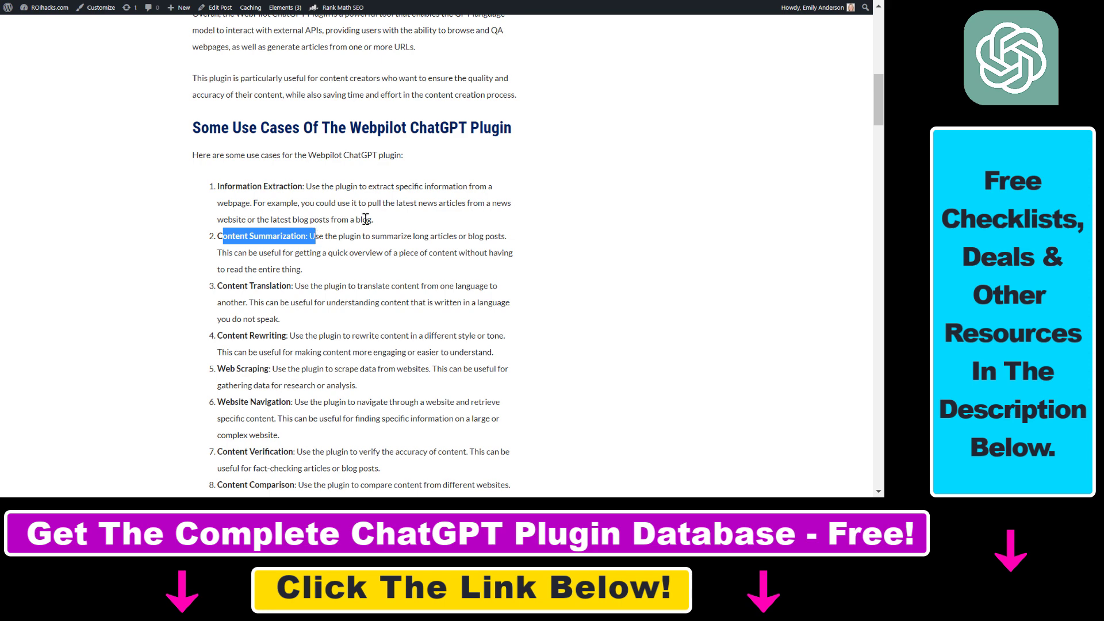
{"action": "scroll", "coordinate": [274, 247], "scroll_direction": "down", "scroll_amount": 2}
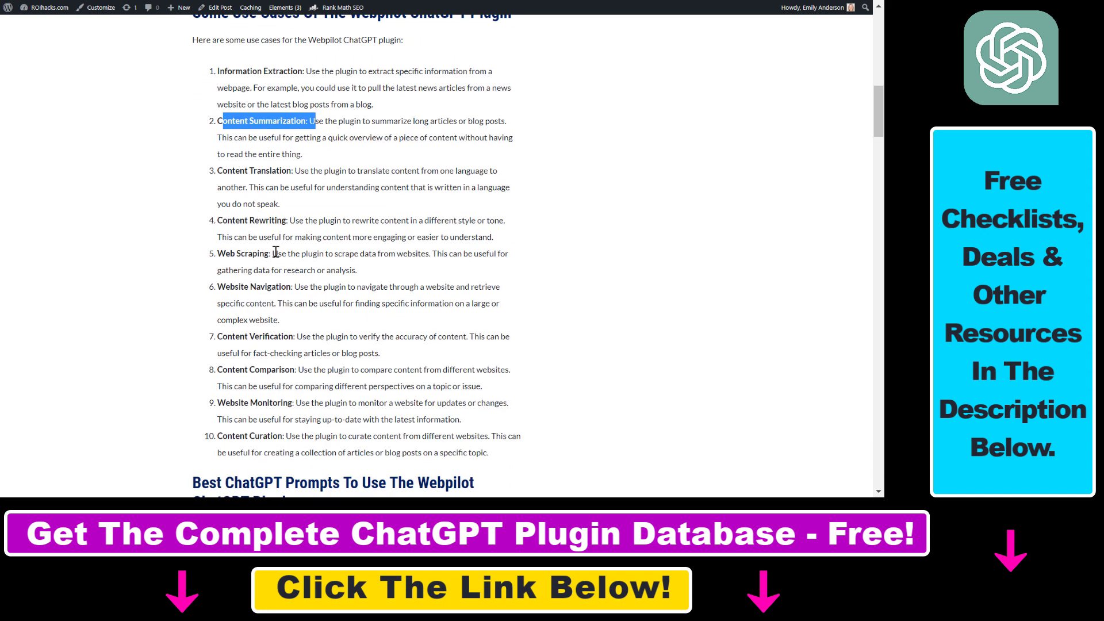
{"action": "left_click_drag", "start_coordinate": [221, 174], "coordinate": [291, 175]}
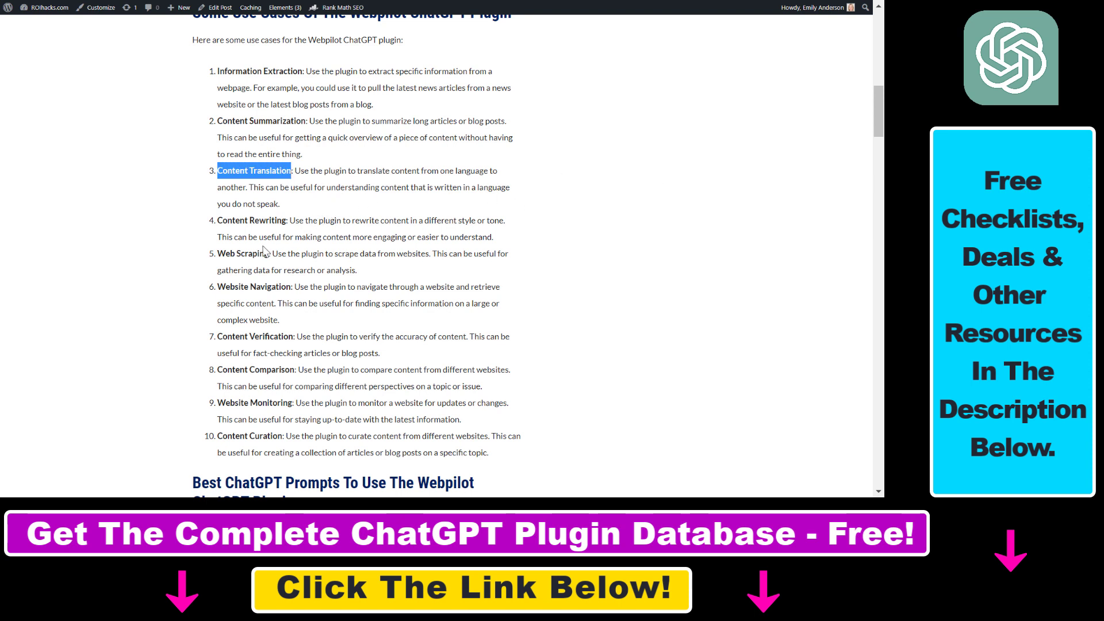
{"action": "left_click_drag", "start_coordinate": [223, 221], "coordinate": [284, 220]}
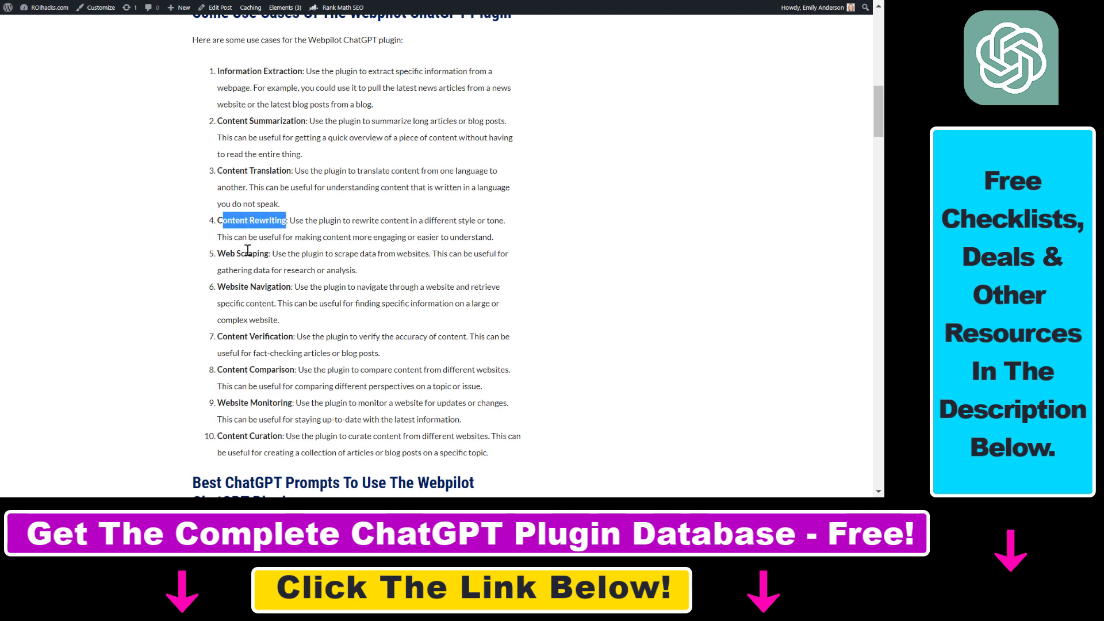
{"action": "left_click_drag", "start_coordinate": [225, 254], "coordinate": [265, 255]}
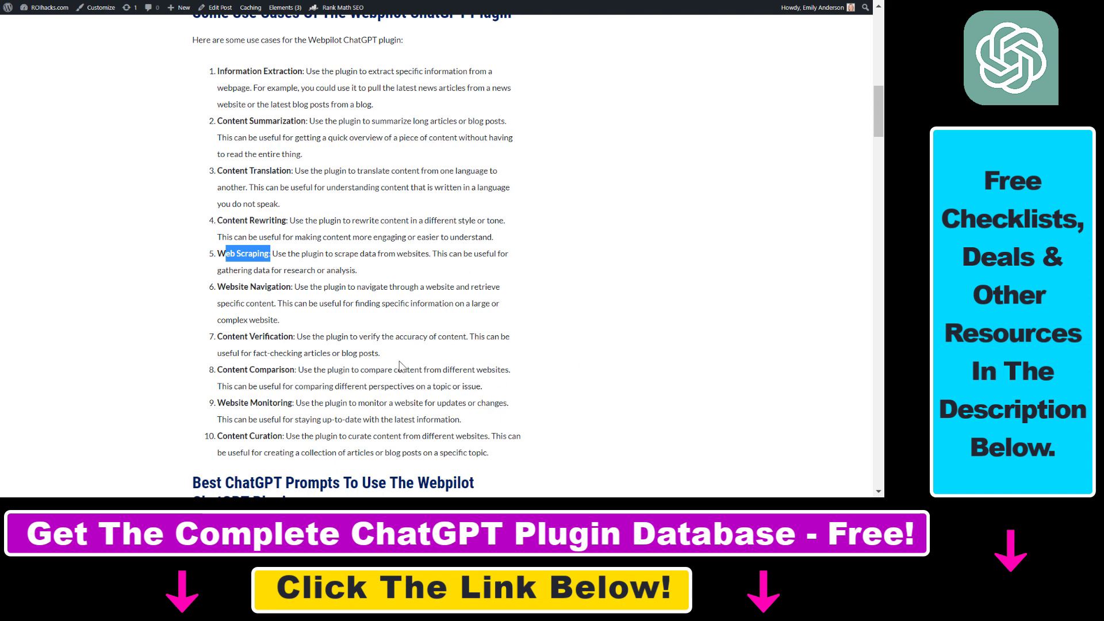
- Turn off VoxScript, toggle Scraper, and enable the WebPilot plugin
{"action": "scroll", "coordinate": [405, 379], "scroll_direction": "up", "scroll_amount": 2}
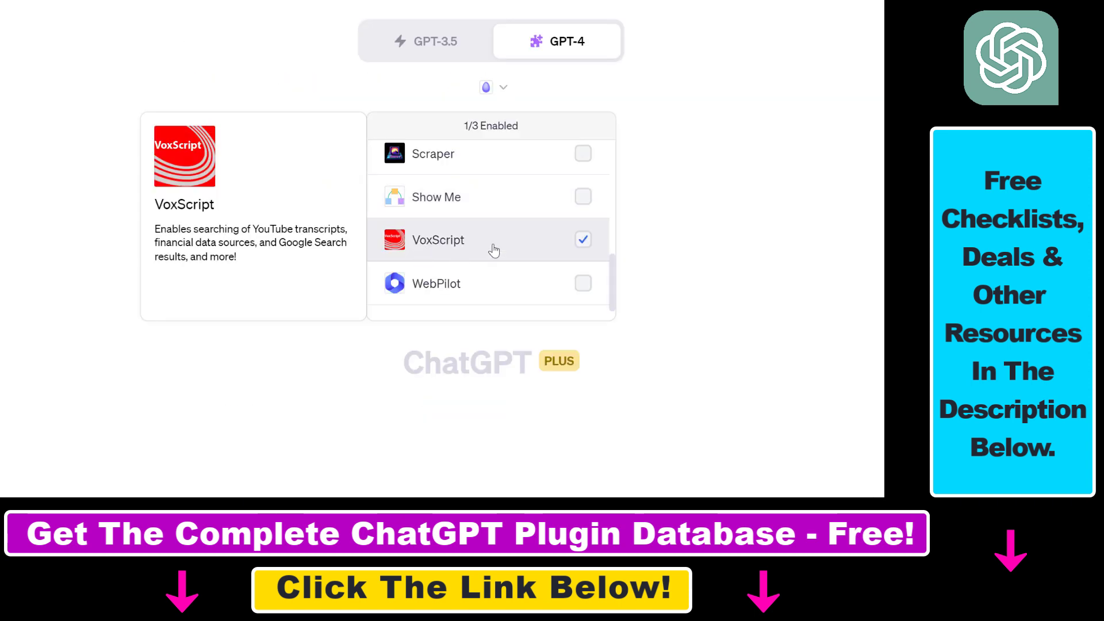
{"action": "left_click", "coordinate": [493, 249]}
{"action": "left_click", "coordinate": [495, 287]}
{"action": "scroll", "coordinate": [501, 296], "scroll_direction": "down", "scroll_amount": 1}
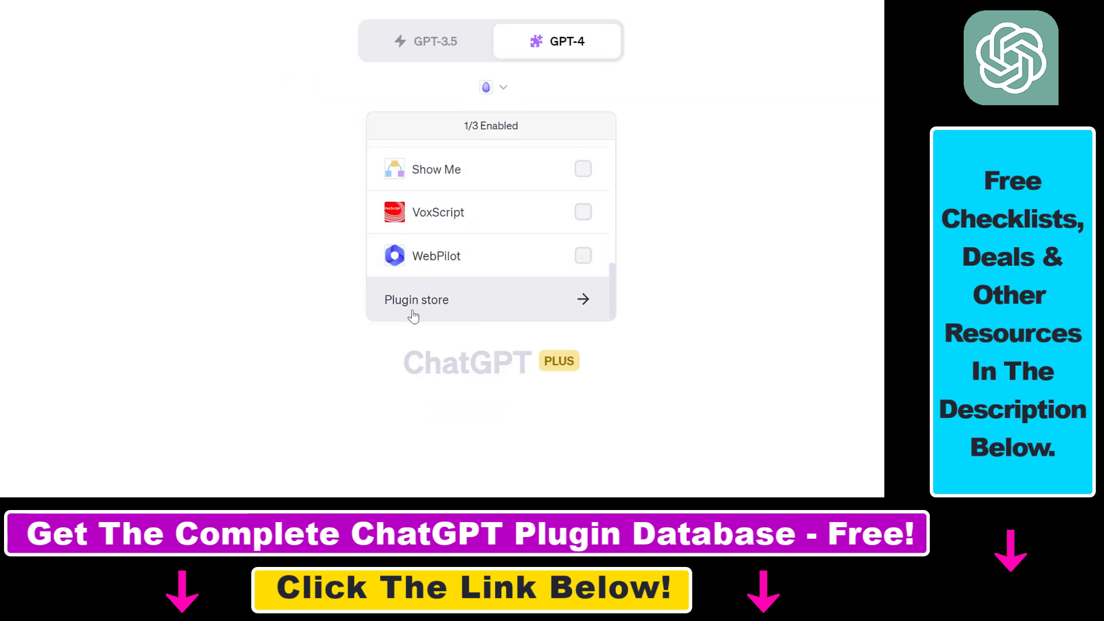
{"action": "scroll", "coordinate": [424, 229], "scroll_direction": "up", "scroll_amount": 2}
{"action": "left_click", "coordinate": [451, 245]}
{"action": "scroll", "coordinate": [451, 245], "scroll_direction": "down", "scroll_amount": 3}
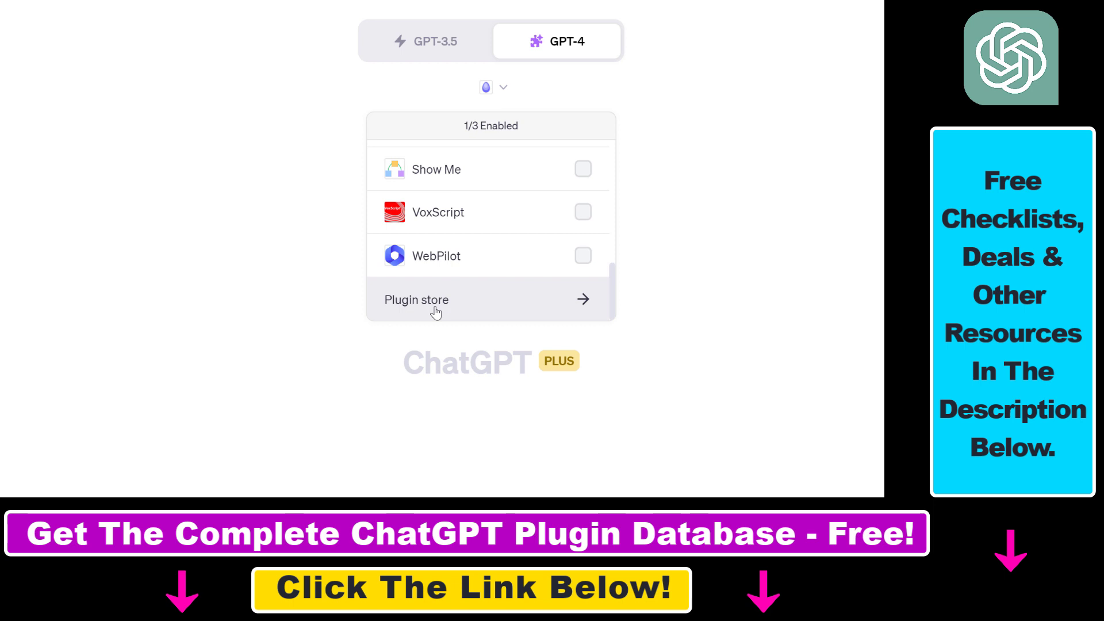
{"action": "left_click", "coordinate": [582, 255]}
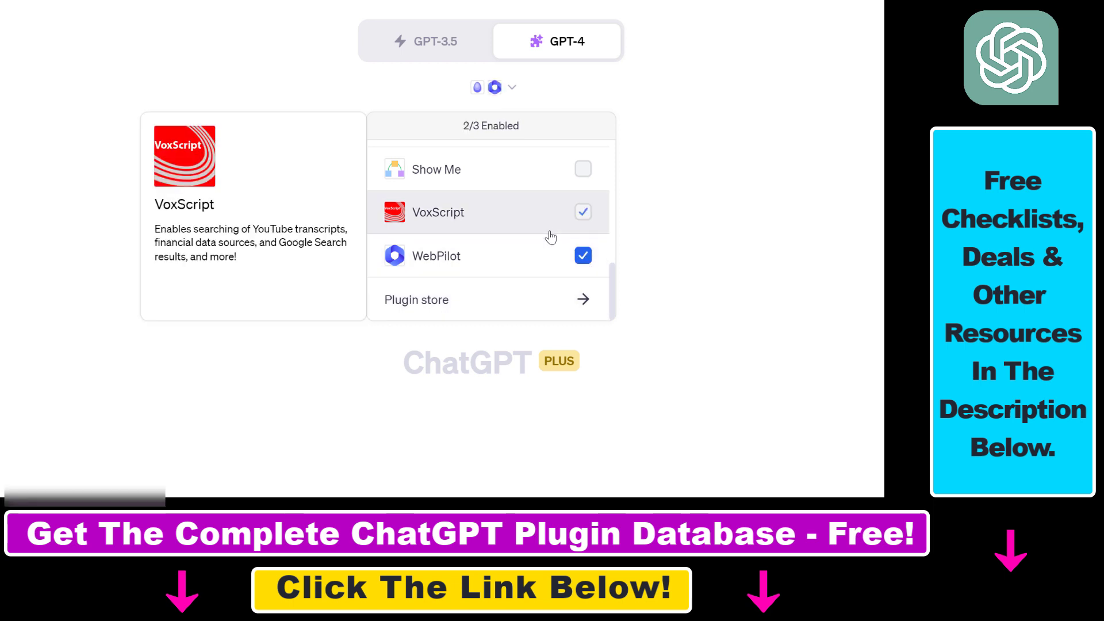
{"action": "scroll", "coordinate": [564, 217], "scroll_direction": "up", "scroll_amount": 10}
- Leave only WebPilot enabled, then confirm Plugins is on under Settings > Beta features
{"action": "left_click", "coordinate": [582, 168]}
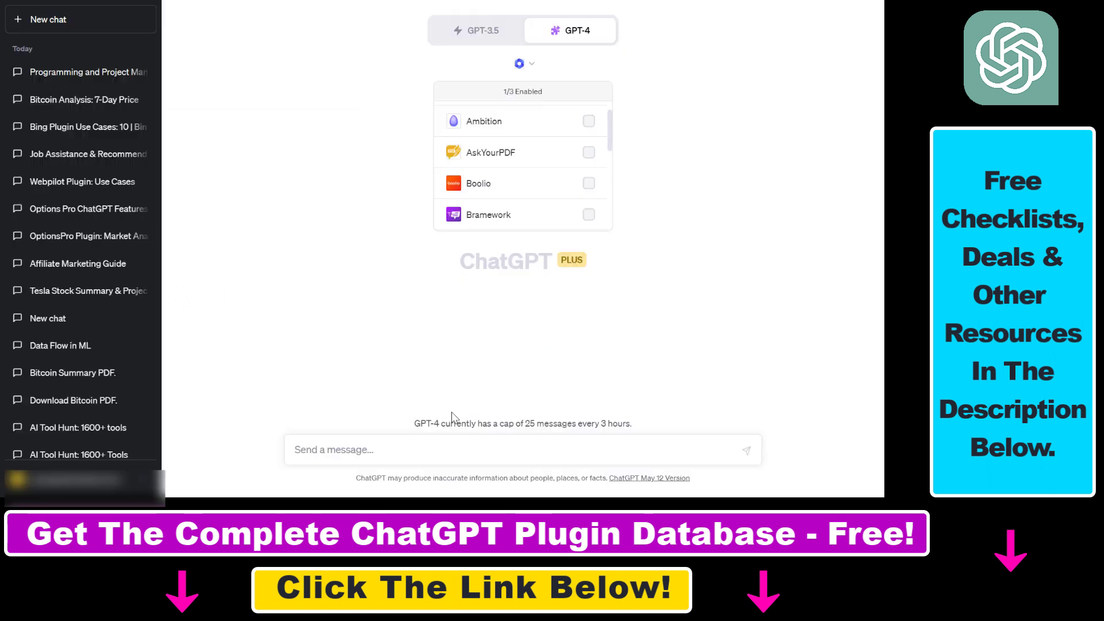
{"action": "left_click", "coordinate": [345, 356]}
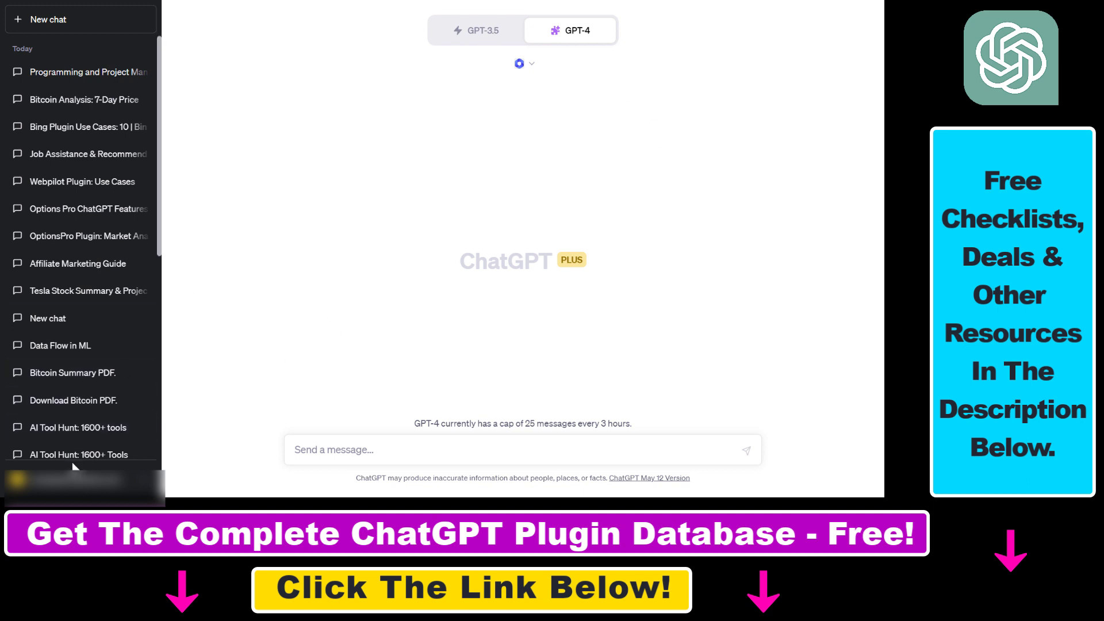
{"action": "left_click", "coordinate": [74, 486]}
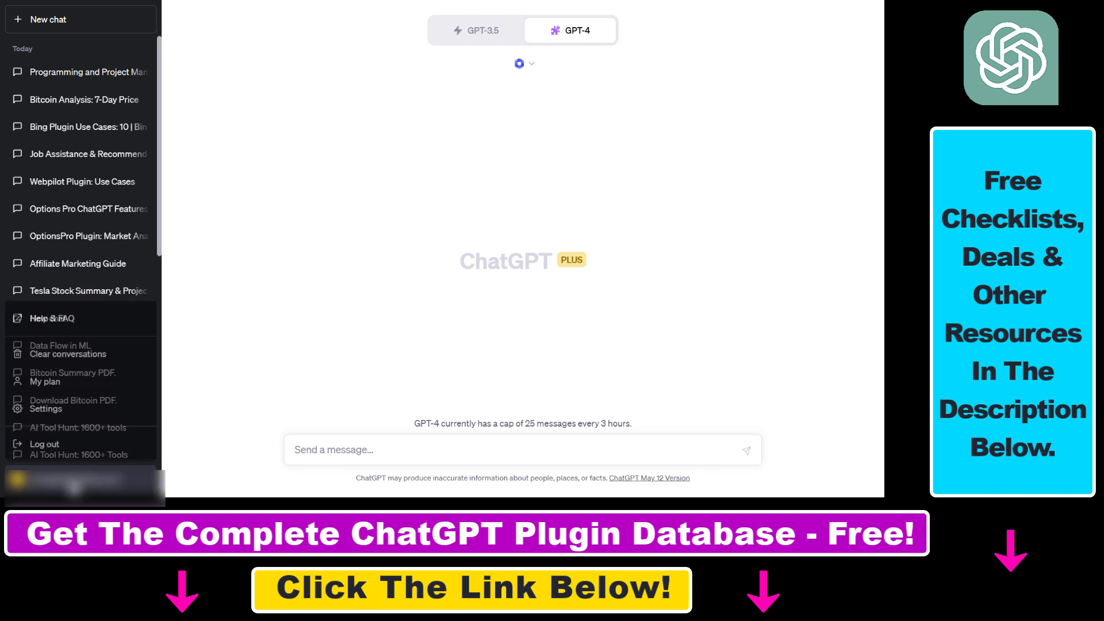
{"action": "left_click", "coordinate": [47, 409]}
{"action": "left_click", "coordinate": [303, 207]}
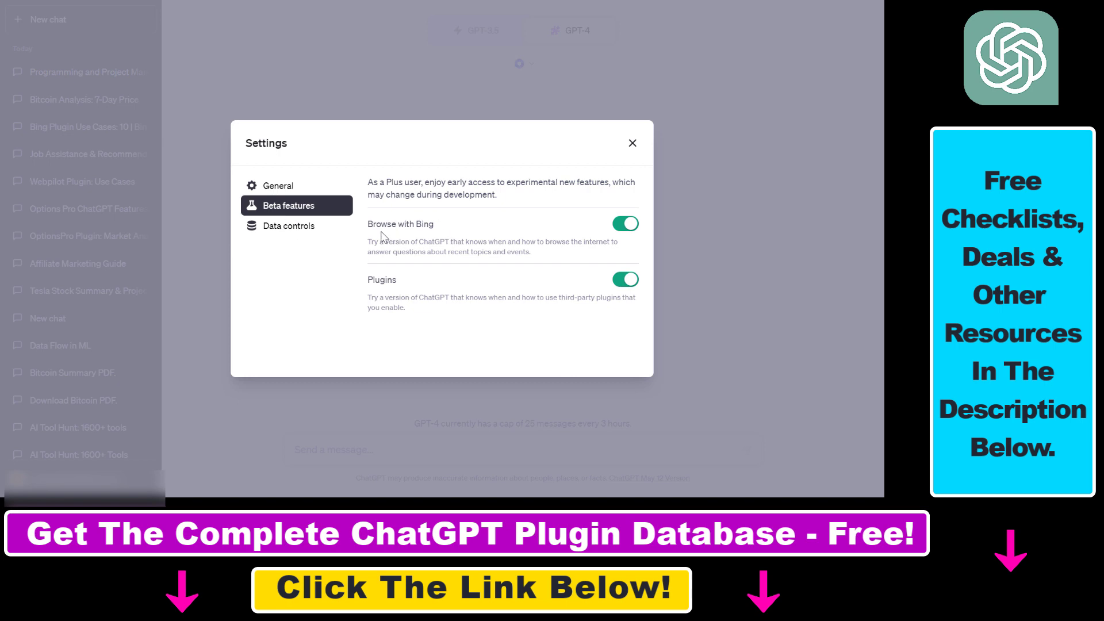
{"action": "left_click_drag", "start_coordinate": [380, 280], "coordinate": [400, 286]}
- Close Settings and scroll through the plugin dropdown list
{"action": "left_click", "coordinate": [632, 144]}
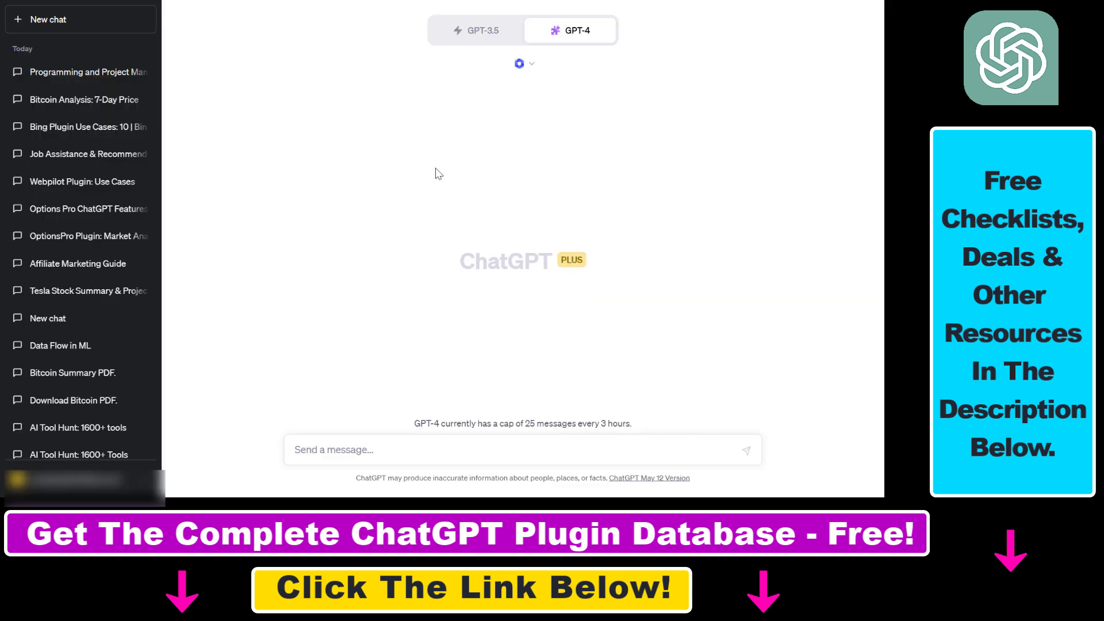
{"action": "left_click", "coordinate": [519, 63]}
{"action": "scroll", "coordinate": [513, 198], "scroll_direction": "down", "scroll_amount": 1}
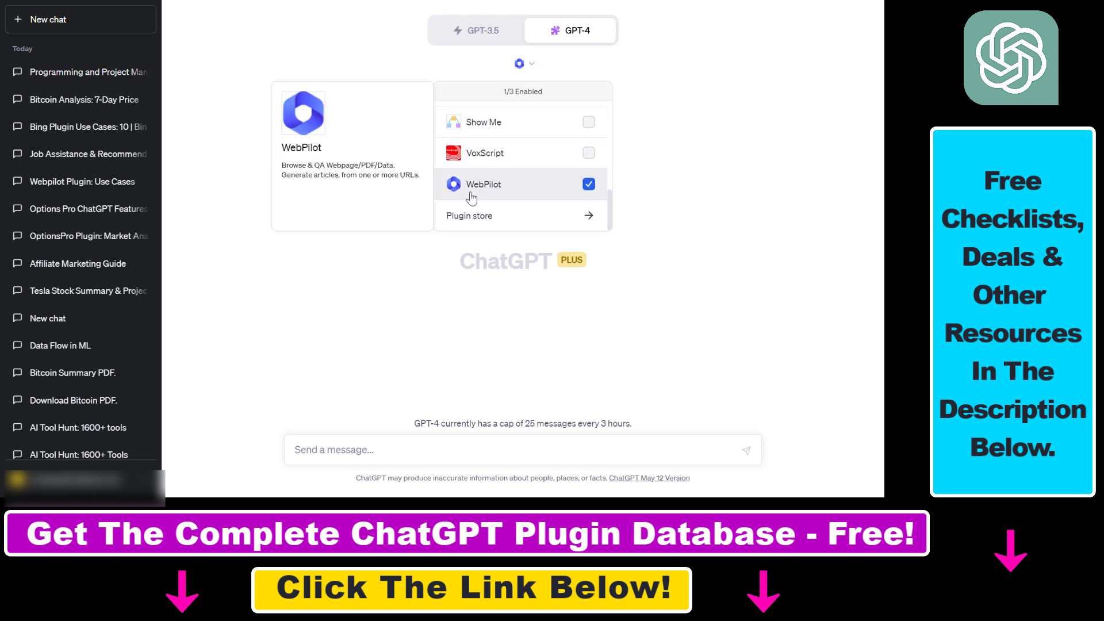
{"action": "scroll", "coordinate": [517, 189], "scroll_direction": "up", "scroll_amount": 3}
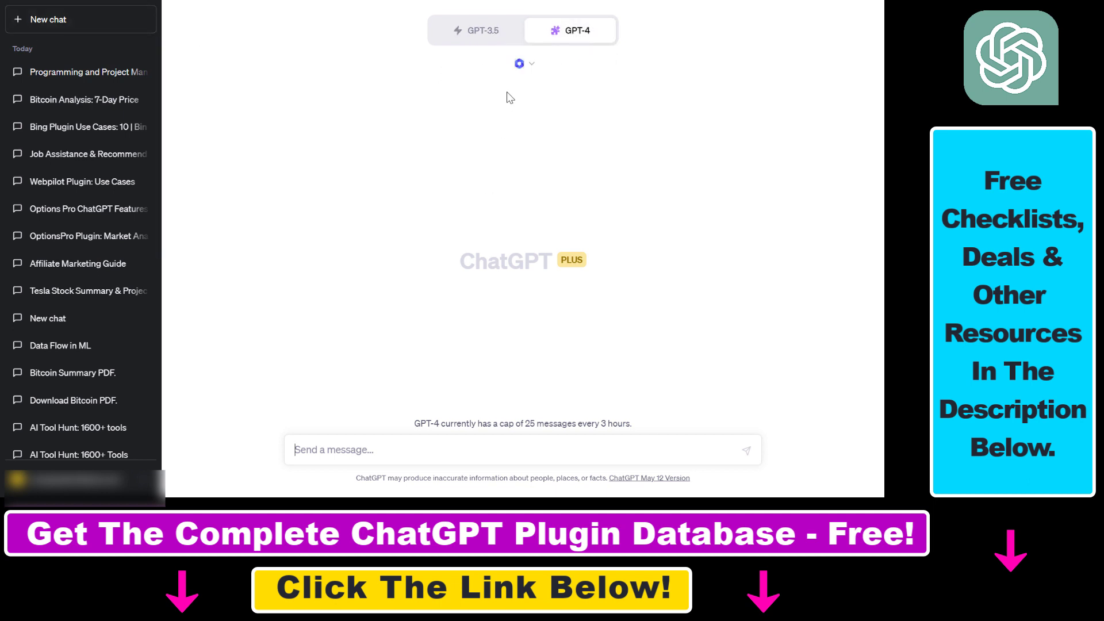
{"action": "left_click", "coordinate": [519, 63]}
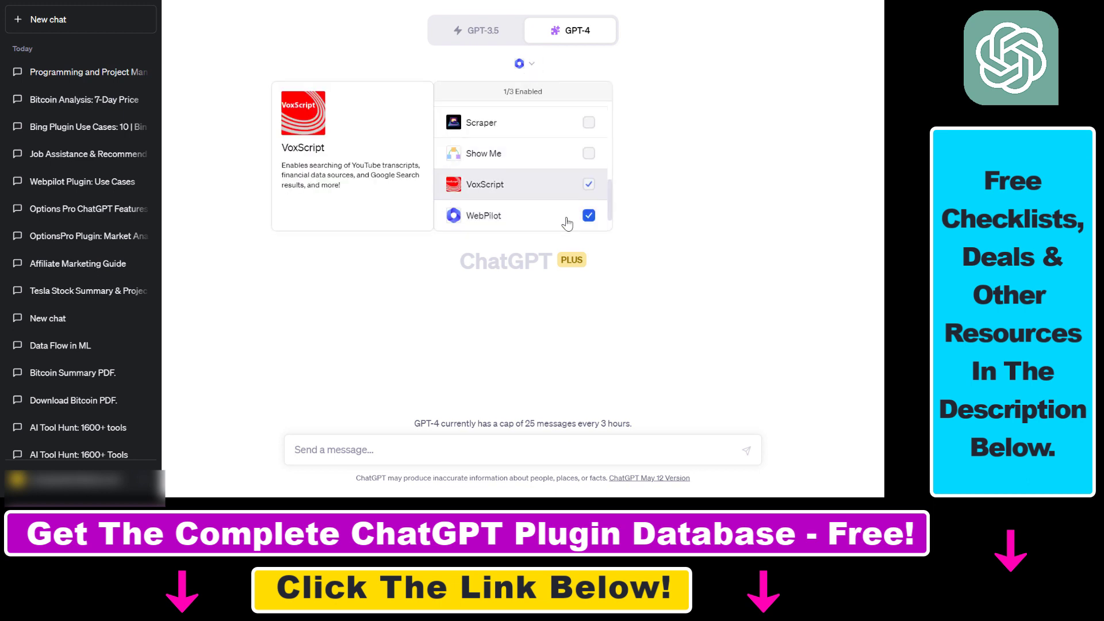
{"action": "mouse_move", "coordinate": [566, 224]}
{"action": "scroll", "coordinate": [566, 213], "scroll_direction": "down", "scroll_amount": 1}
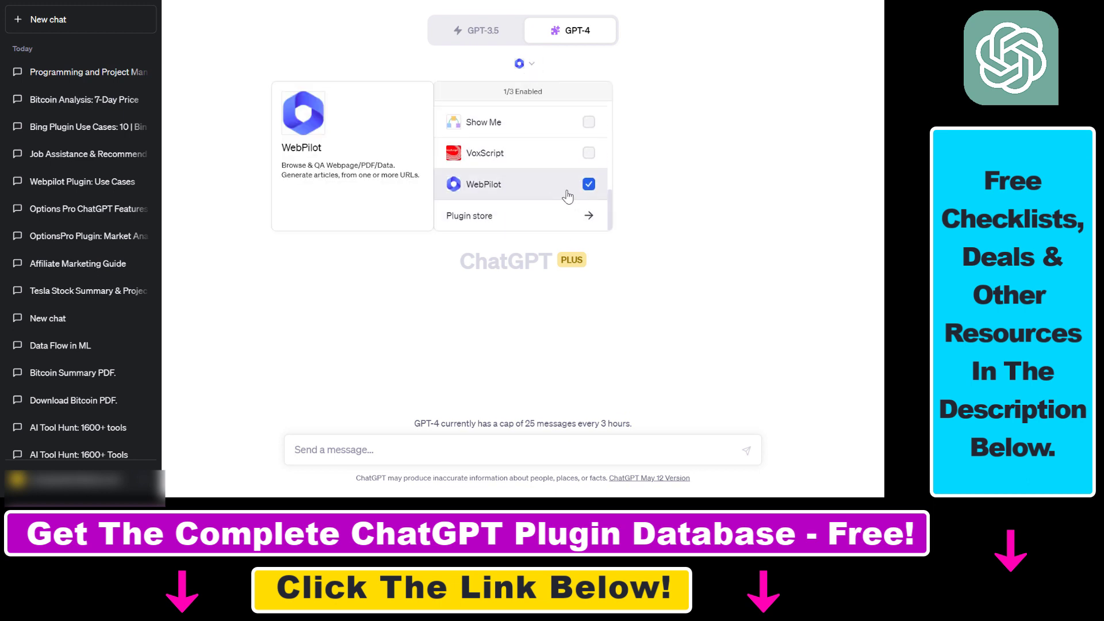
{"action": "scroll", "coordinate": [499, 187], "scroll_direction": "up", "scroll_amount": 5}
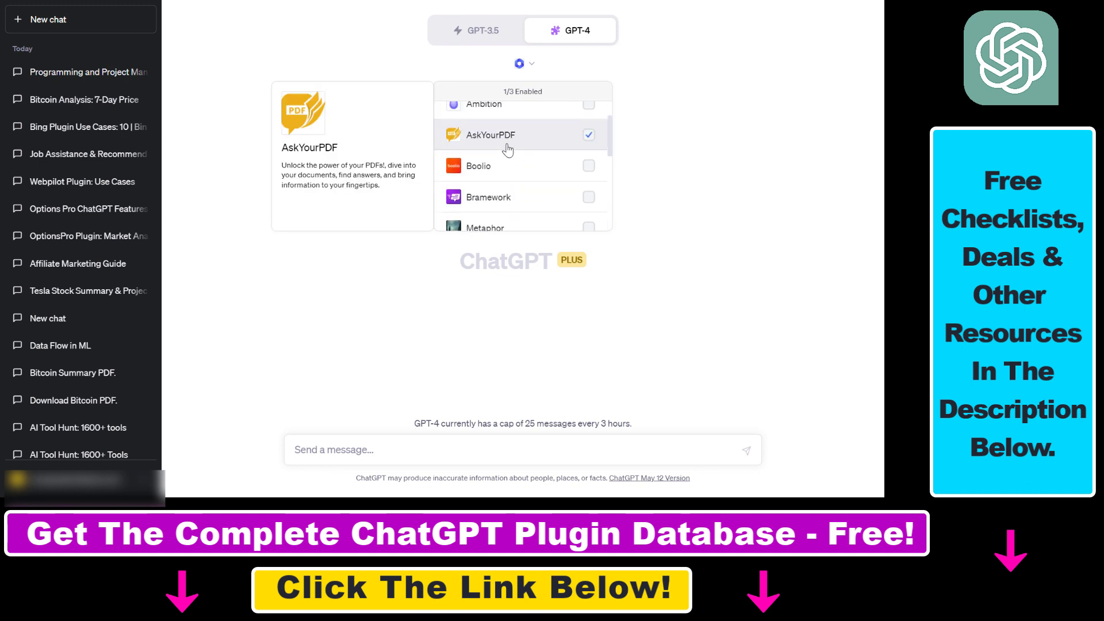
{"action": "scroll", "coordinate": [485, 207], "scroll_direction": "down", "scroll_amount": 5}
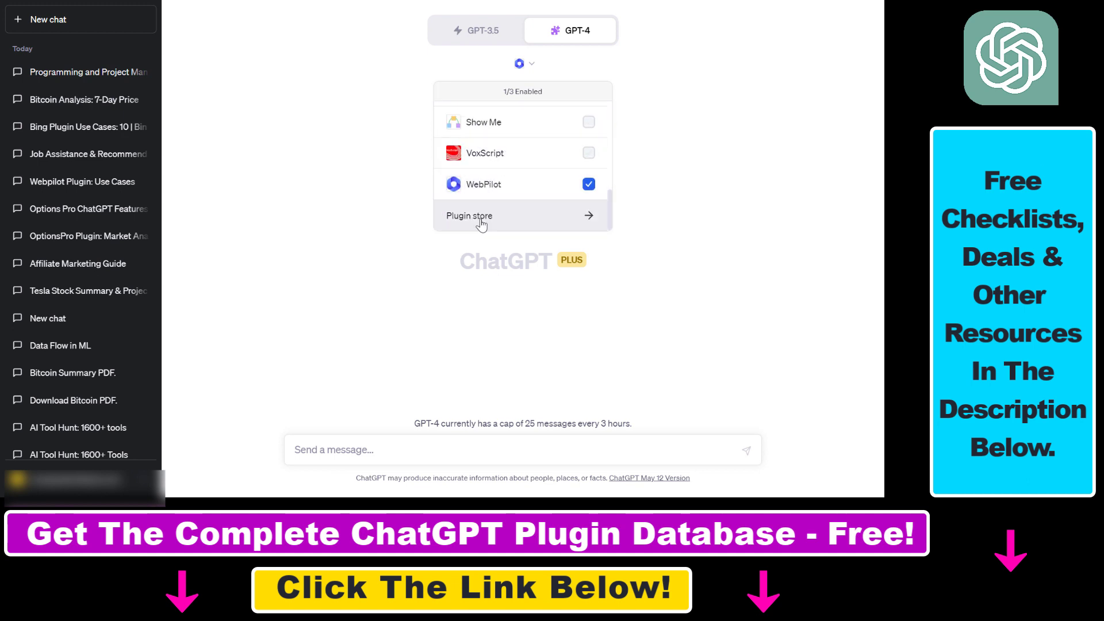
- Visit the Plugin store, then recheck that WebPilot is the only enabled plugin (1/3)
{"action": "left_click", "coordinate": [481, 223]}
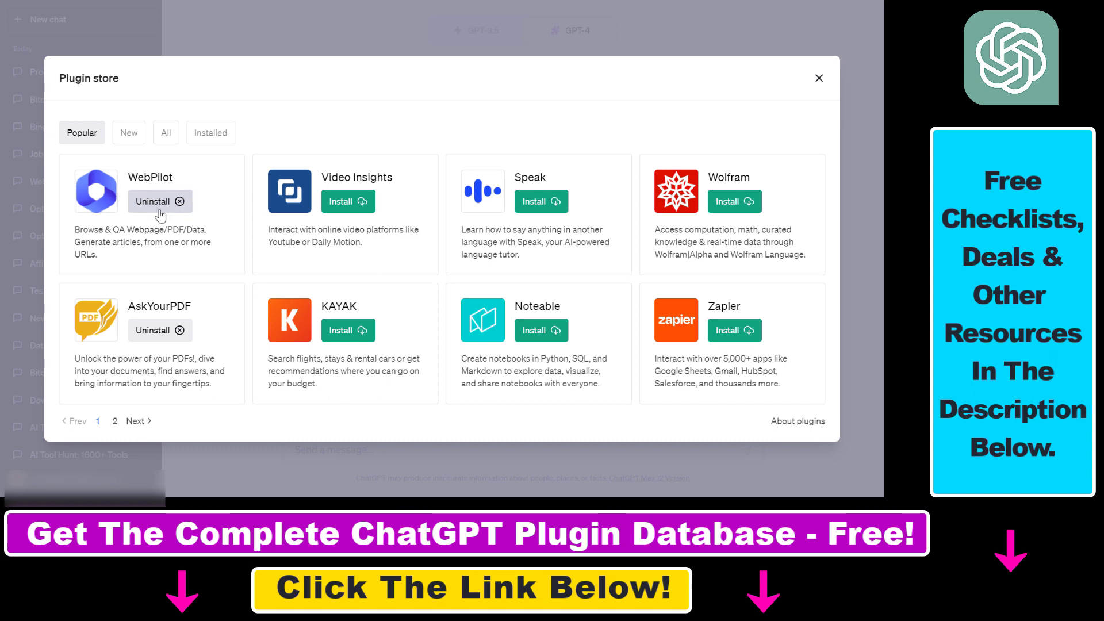
{"action": "left_click", "coordinate": [821, 79]}
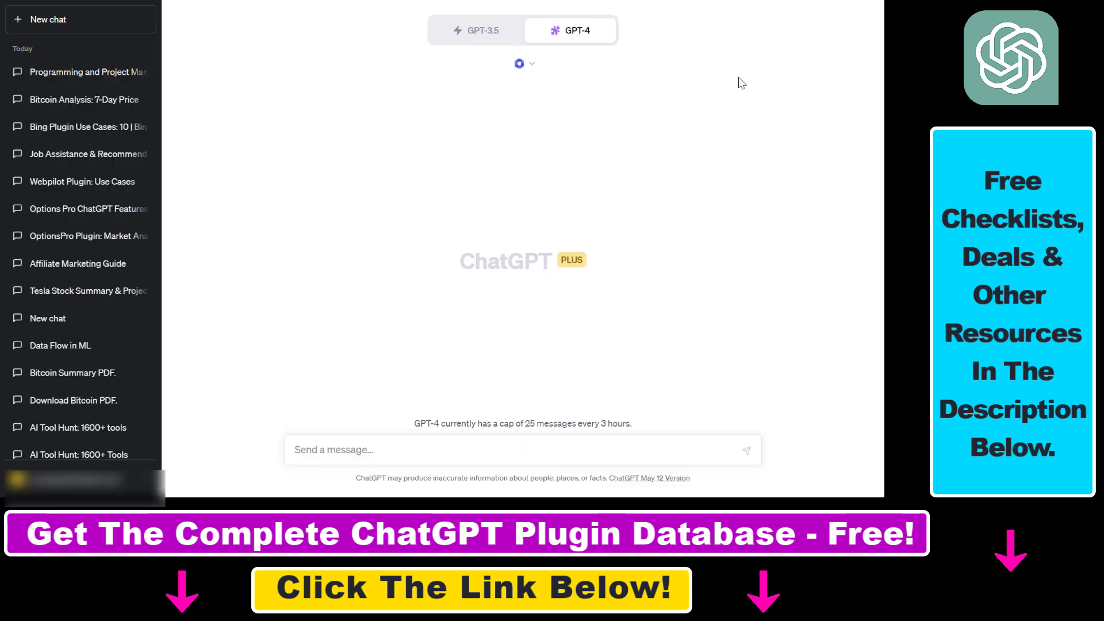
{"action": "left_click", "coordinate": [523, 64]}
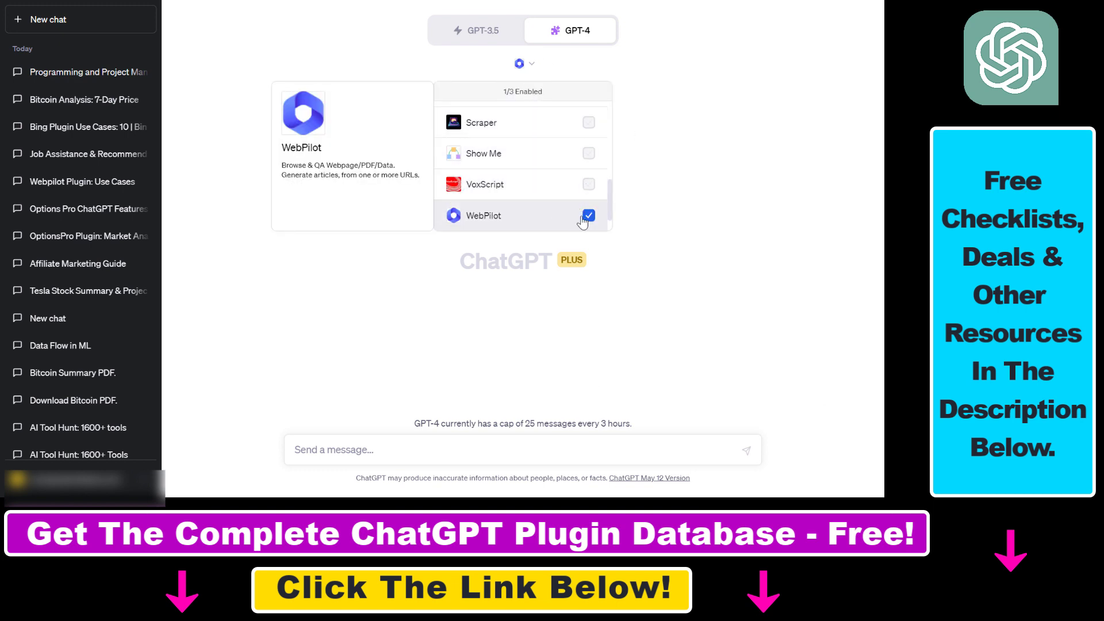
- Scroll through the ROIhacks article's use-cases list, then return to the ChatGPT chat
{"action": "left_click", "coordinate": [640, 244]}
{"action": "left_click", "coordinate": [519, 64]}
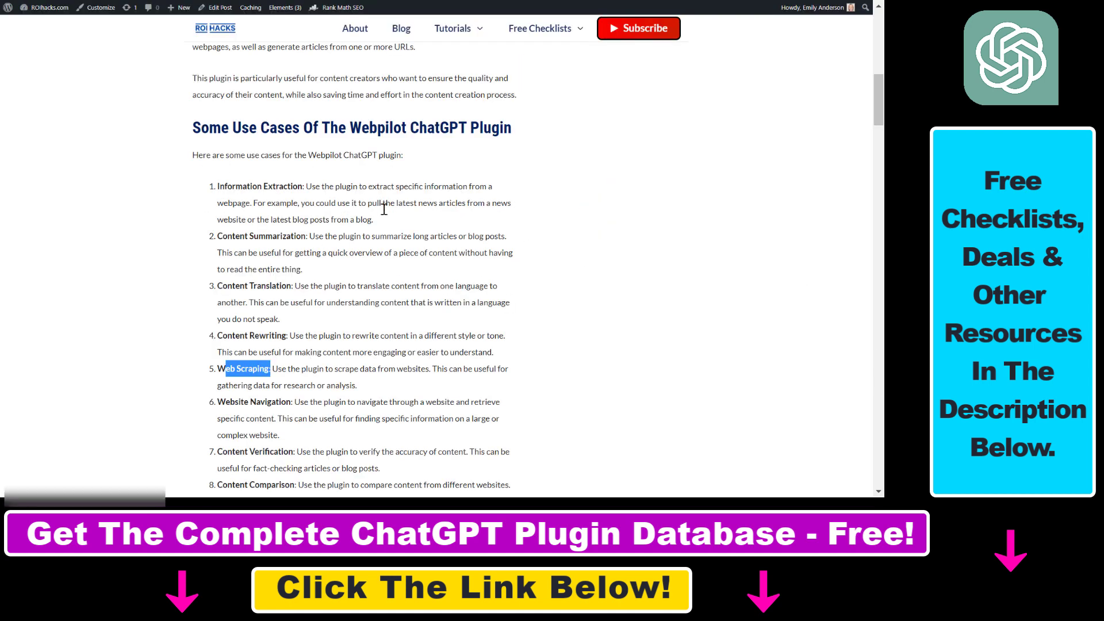
{"action": "scroll", "coordinate": [384, 208], "scroll_direction": "up", "scroll_amount": 5}
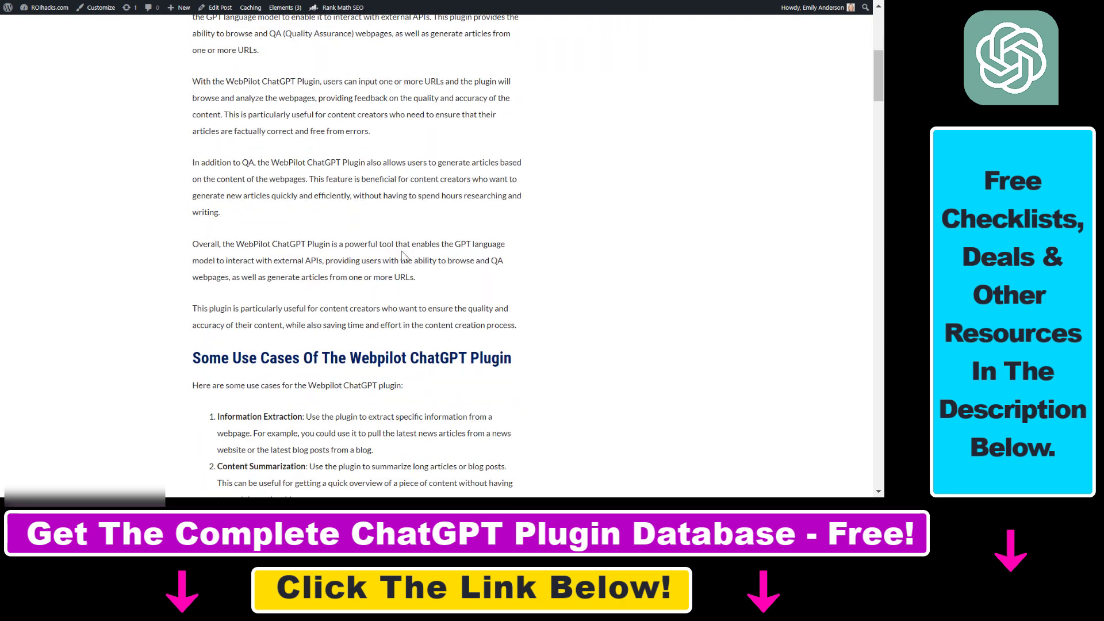
{"action": "scroll", "coordinate": [379, 312], "scroll_direction": "down", "scroll_amount": 5}
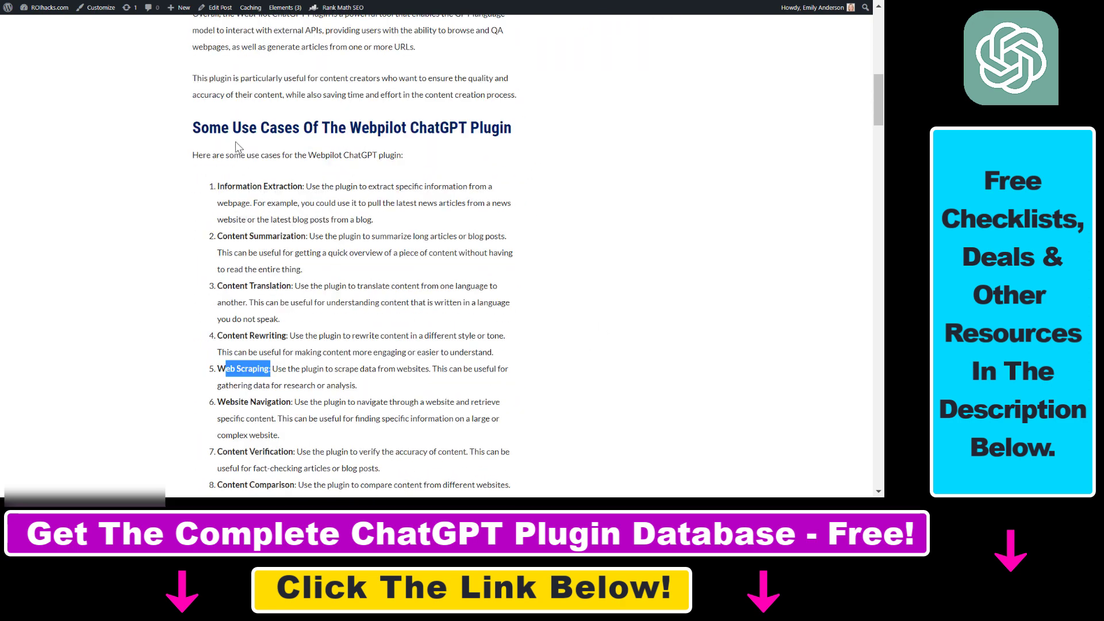
{"action": "left_click", "coordinate": [611, 154]}
{"action": "left_click_drag", "start_coordinate": [532, 127], "coordinate": [226, 126]}
{"action": "scroll", "coordinate": [345, 230], "scroll_direction": "up", "scroll_amount": 4}
{"action": "key", "text": "alt+Tab"}
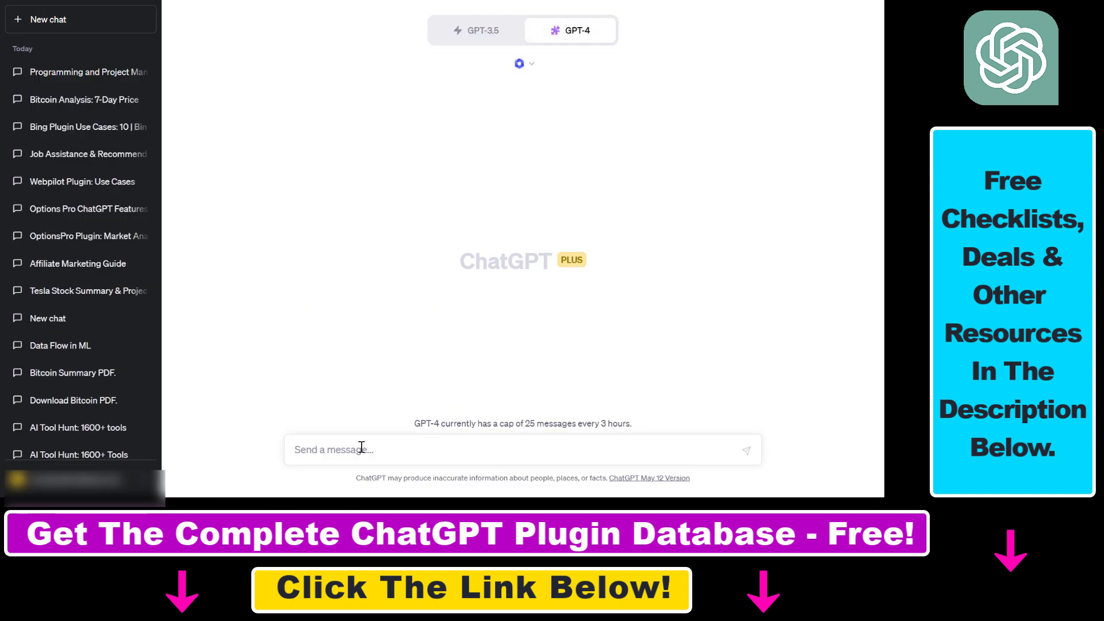
- Paste and send the prompt to translate the roihacks.com WebPilot article into Spanish
{"action": "type", "text": "translate this article to Spanish: https://roihacks.com/webpilot-chatgpt-plugin/"}
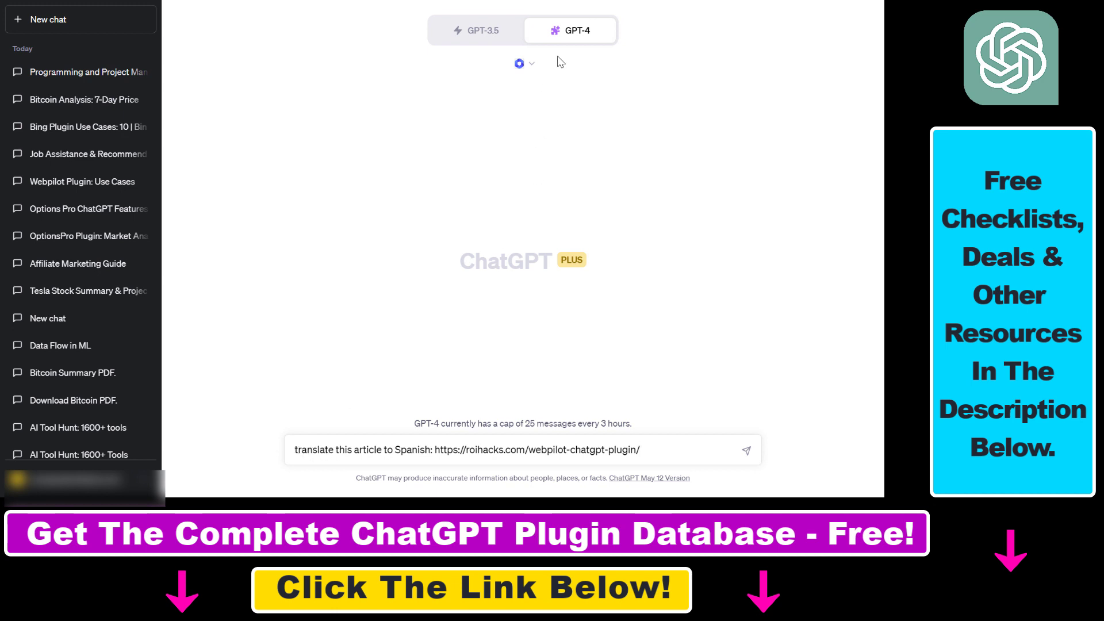
{"action": "double_click", "coordinate": [363, 449]}
{"action": "left_click", "coordinate": [446, 447]}
{"action": "left_click", "coordinate": [746, 452]}
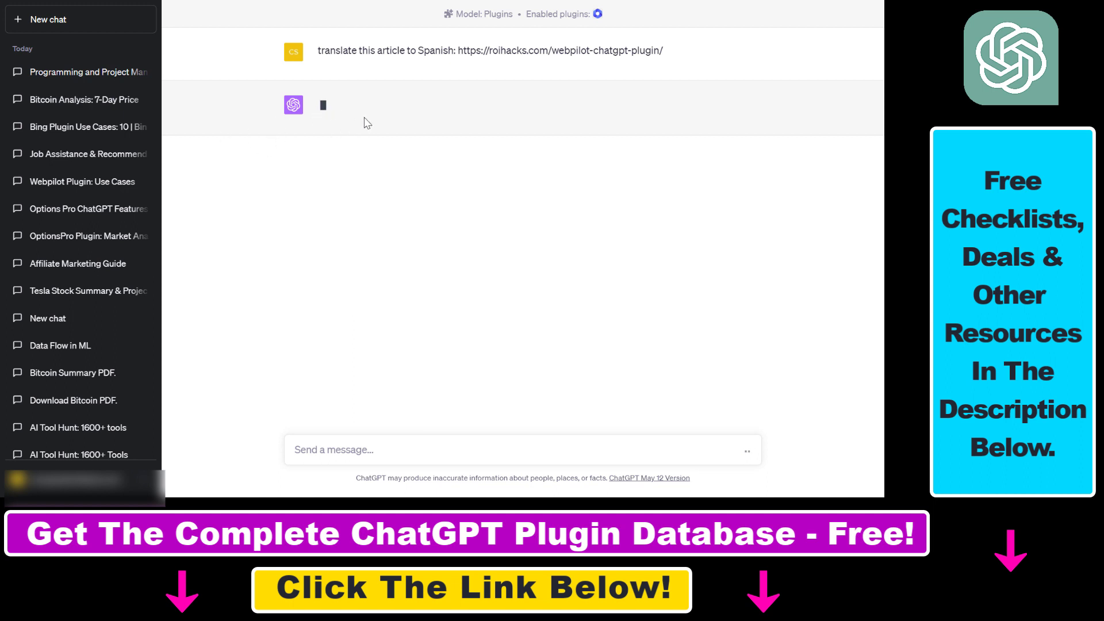
- Expand the WebPilot request to inspect the article link and user_has_request field
{"action": "left_click", "coordinate": [426, 115]}
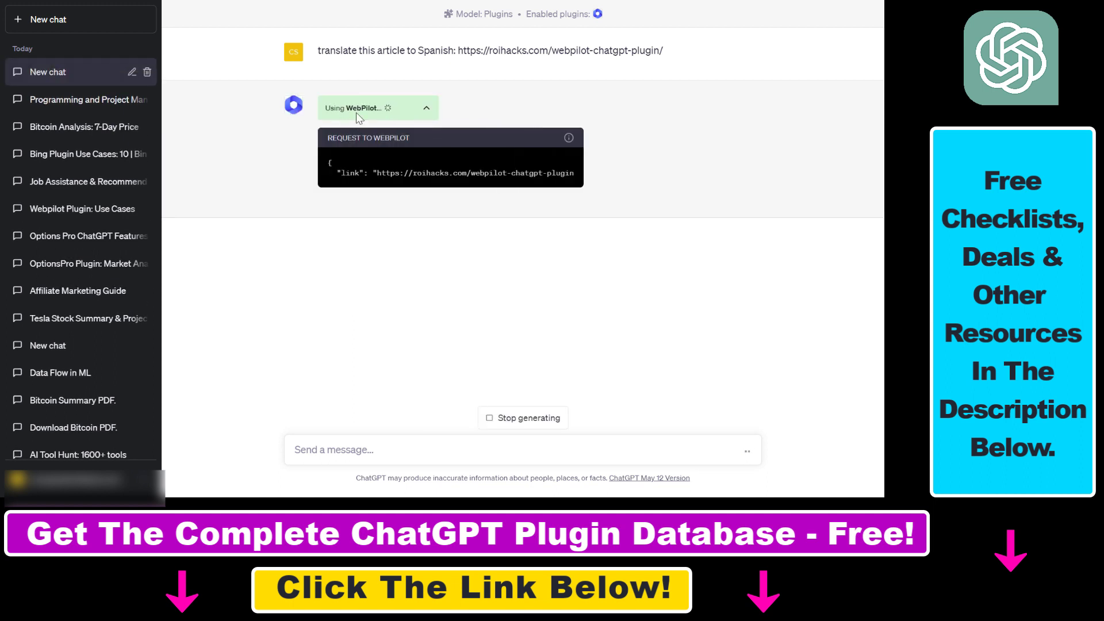
{"action": "left_click_drag", "start_coordinate": [386, 173], "coordinate": [575, 173]}
{"action": "left_click_drag", "start_coordinate": [341, 183], "coordinate": [440, 183]}
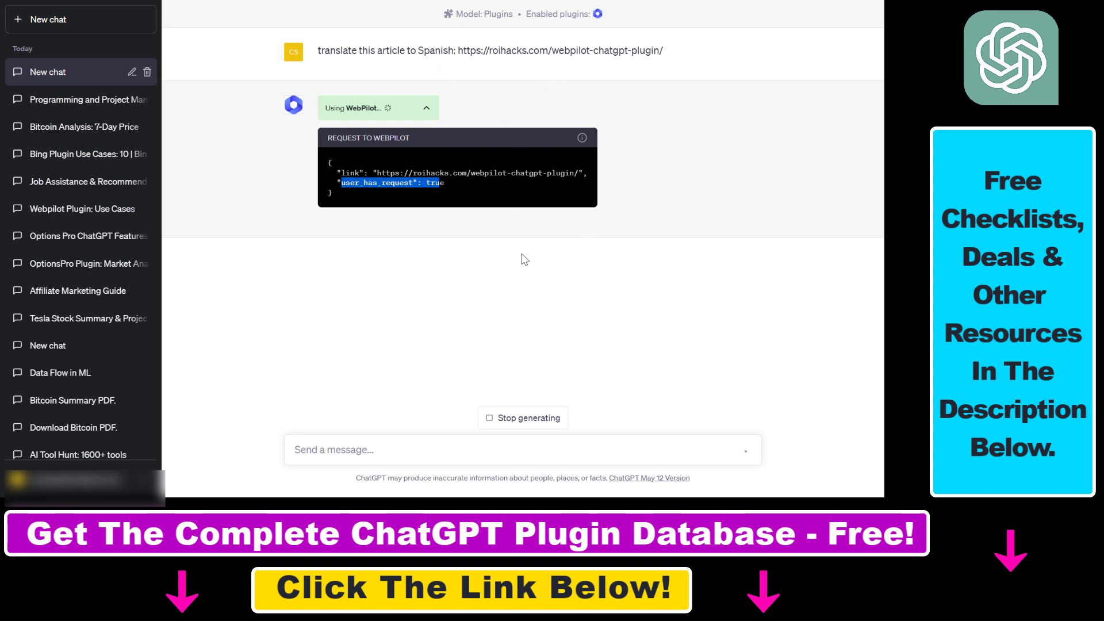
- Review WebPilot's returned JSON article data and the Spanish translation as it streams
{"action": "scroll", "coordinate": [407, 242], "scroll_direction": "up", "scroll_amount": 10}
{"action": "scroll", "coordinate": [407, 242], "scroll_direction": "down", "scroll_amount": 4}
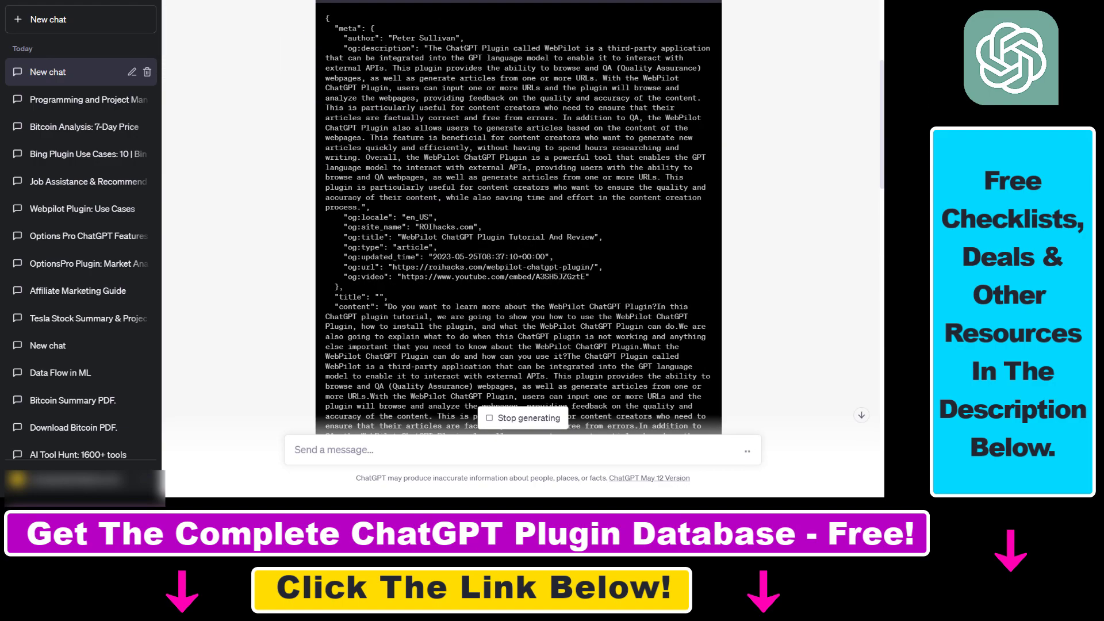
{"action": "left_click_drag", "start_coordinate": [381, 158], "coordinate": [402, 322]}
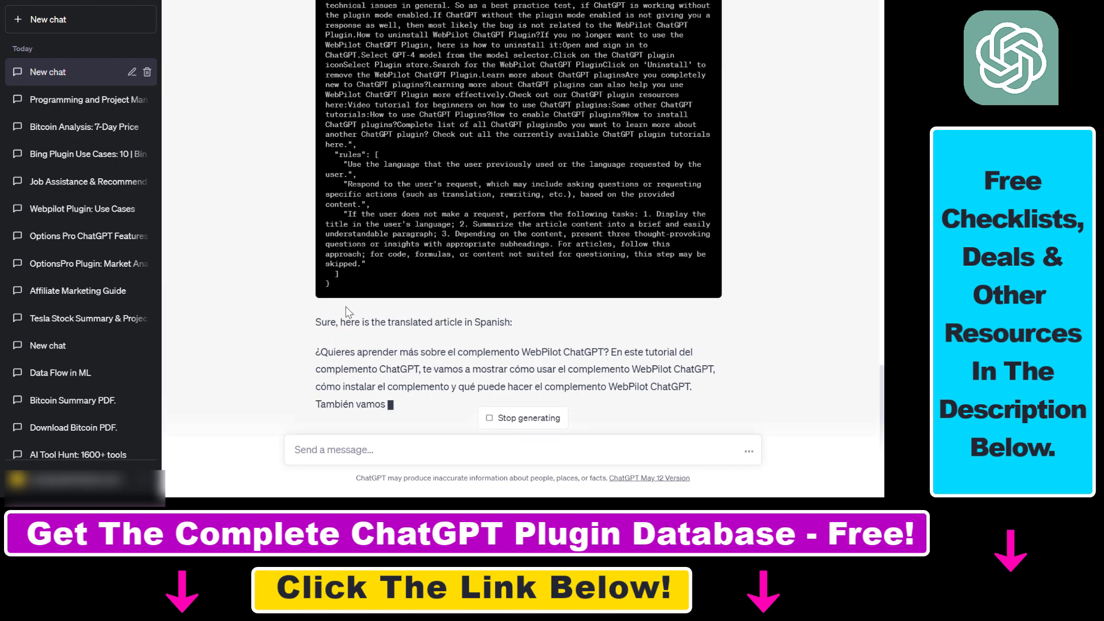
{"action": "scroll", "coordinate": [368, 311], "scroll_direction": "up", "scroll_amount": 10}
{"action": "scroll", "coordinate": [437, 334], "scroll_direction": "down", "scroll_amount": 12}
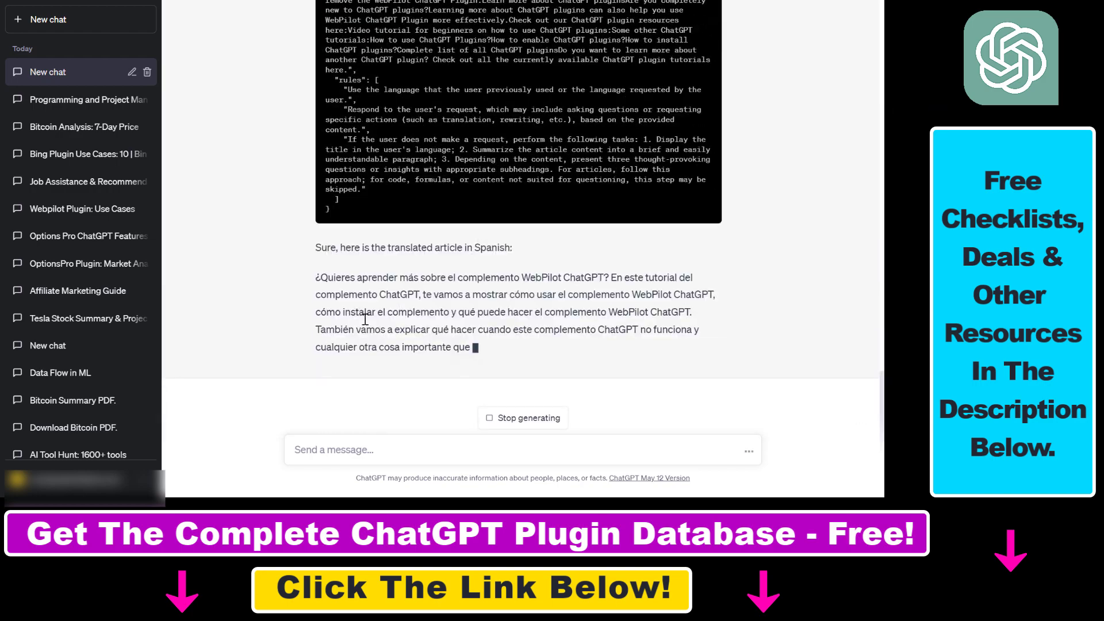
{"action": "scroll", "coordinate": [454, 328], "scroll_direction": "up", "scroll_amount": 10}
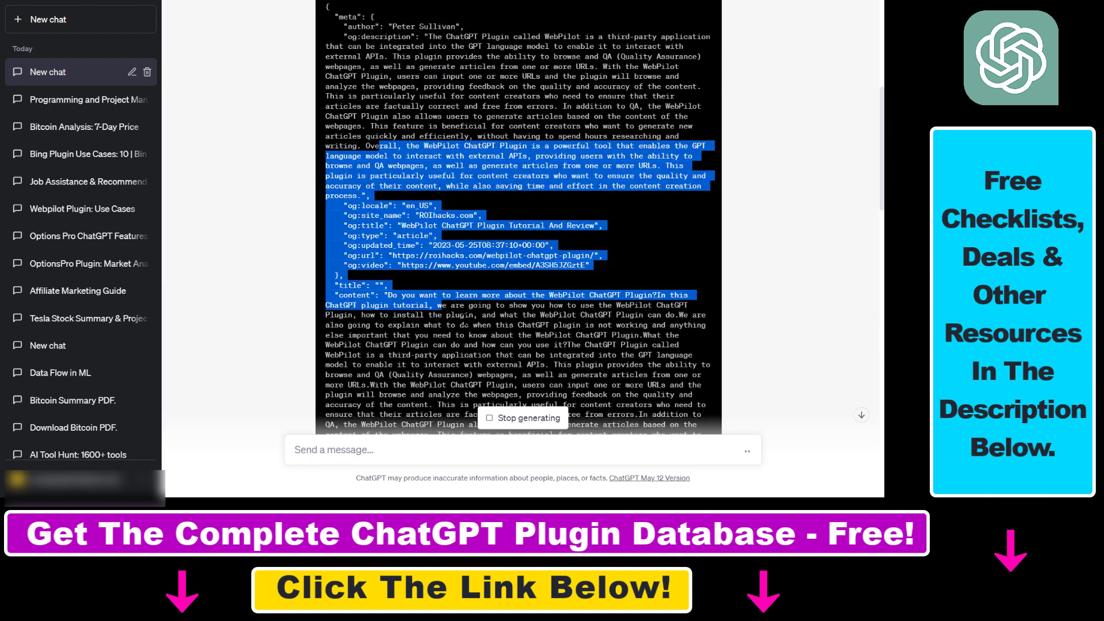
{"action": "scroll", "coordinate": [464, 319], "scroll_direction": "up", "scroll_amount": 3}
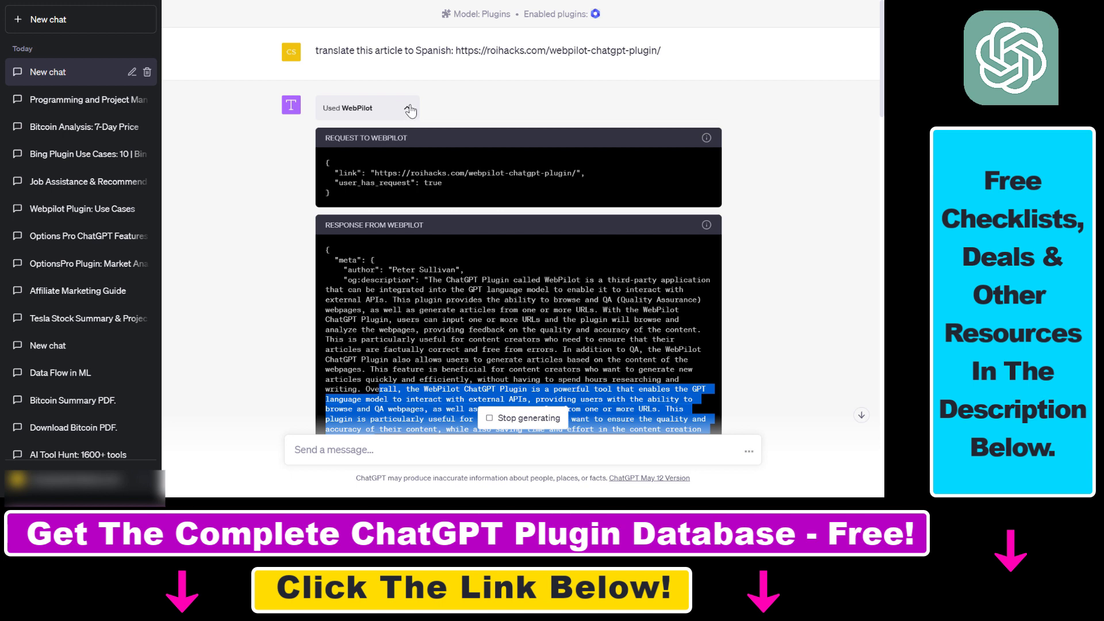
{"action": "left_click_drag", "start_coordinate": [521, 51], "coordinate": [637, 72]}
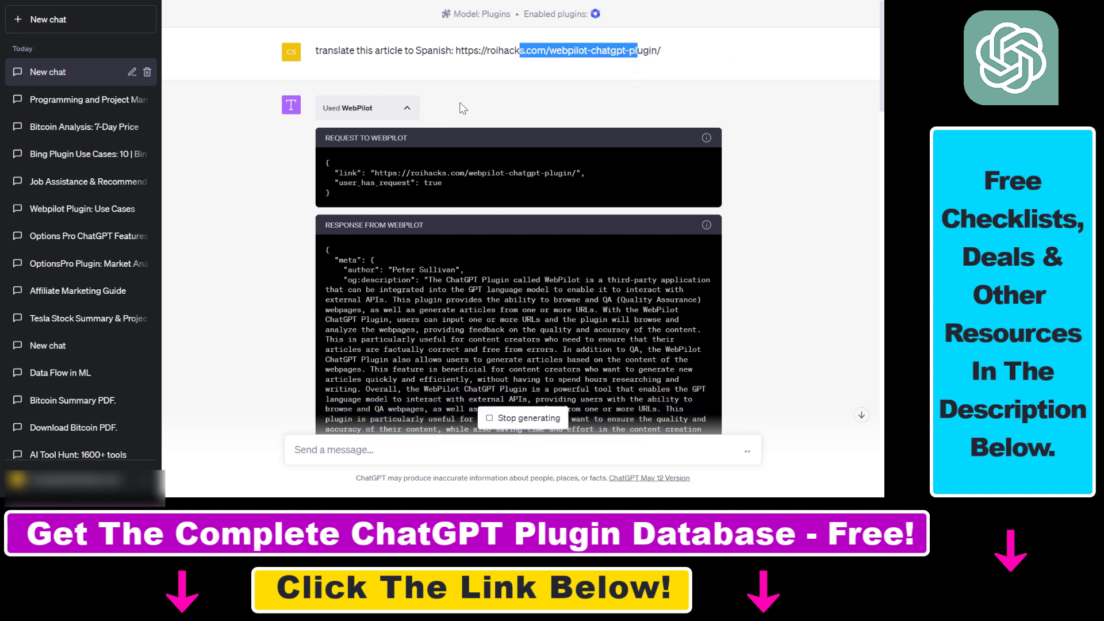